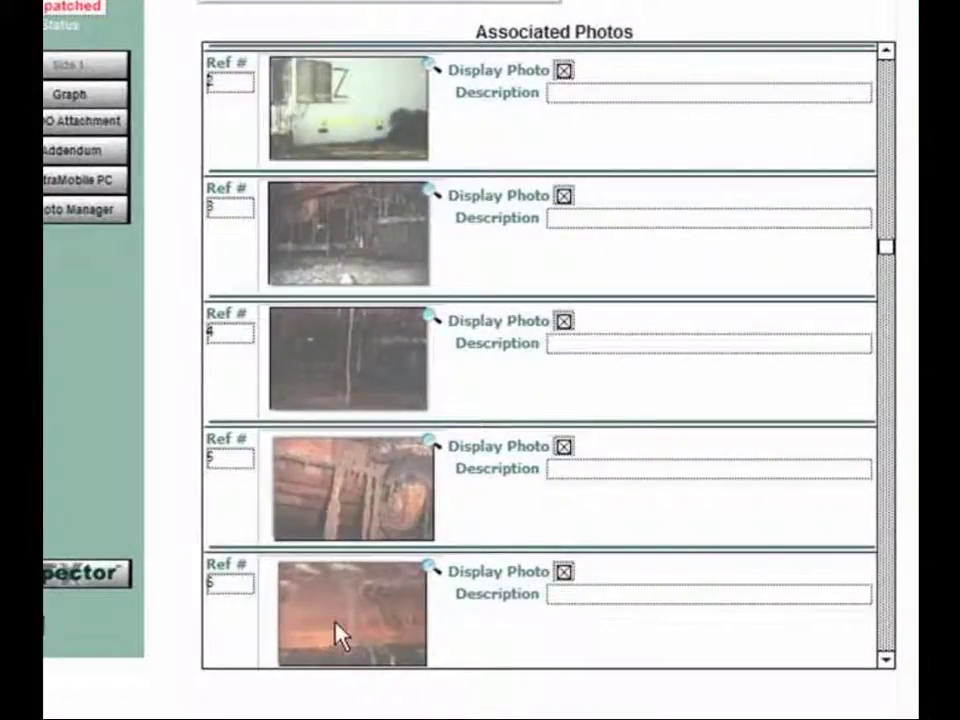
Open the Photo Manager listing the inspection's associated photos.
click(60, 207)
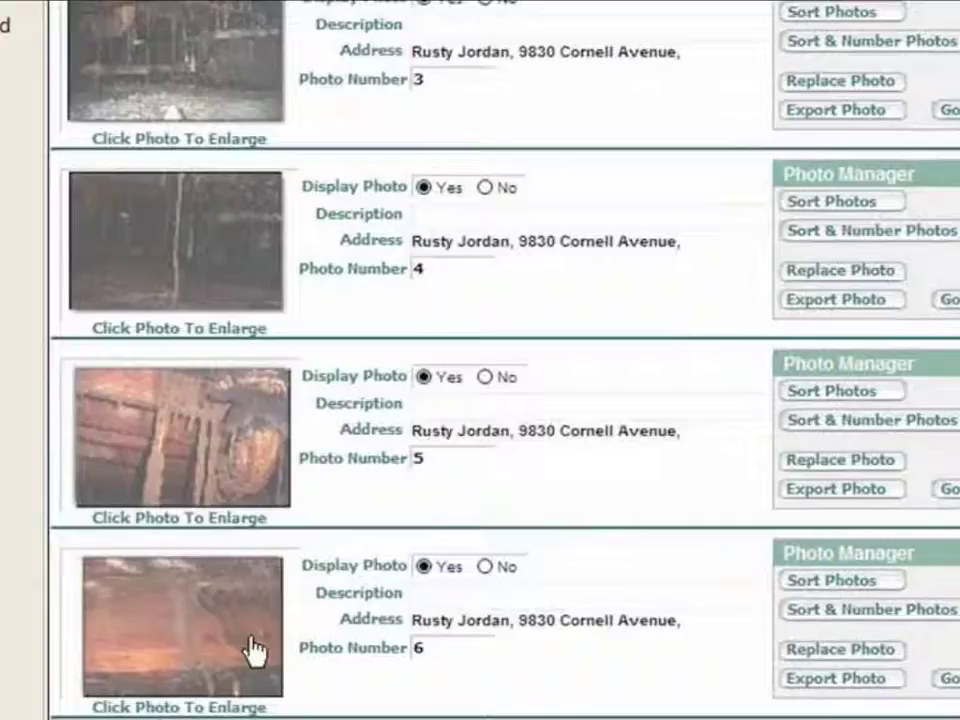
Export photo 6 to the Desktop under the name photo6.
click(816, 677)
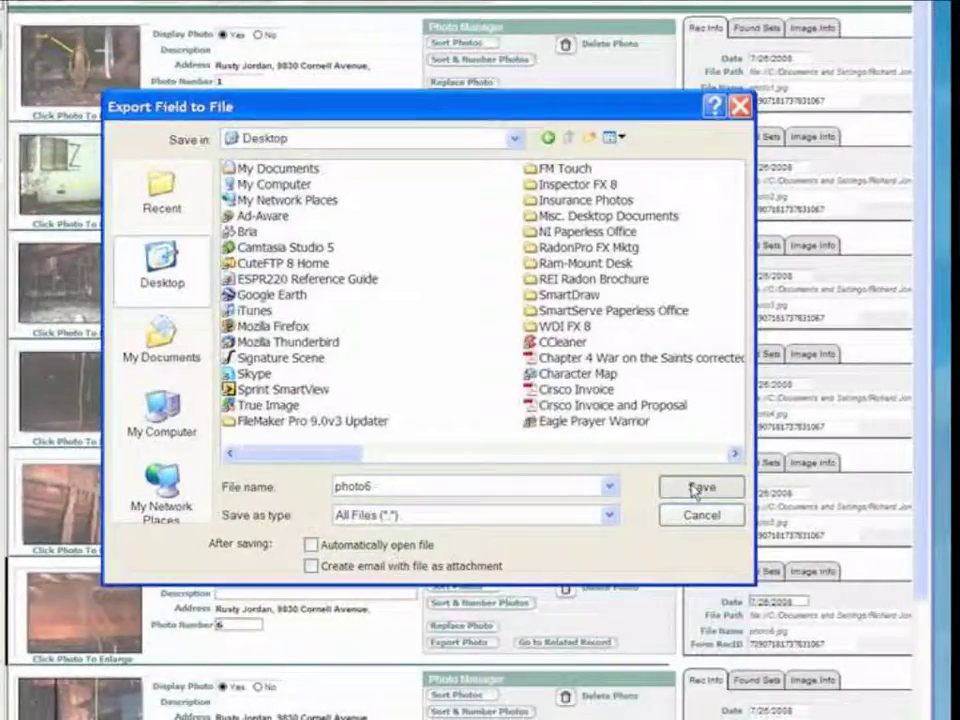
click(700, 488)
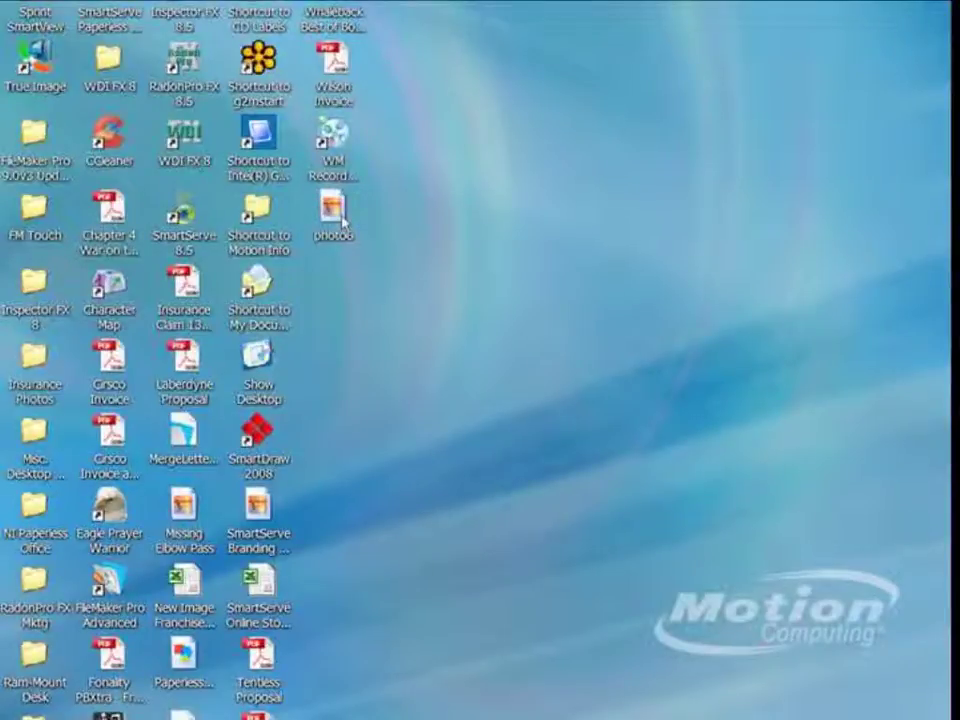
Check that the exported photo6 JPEG is on the Windows Desktop.
mouse_move(342, 221)
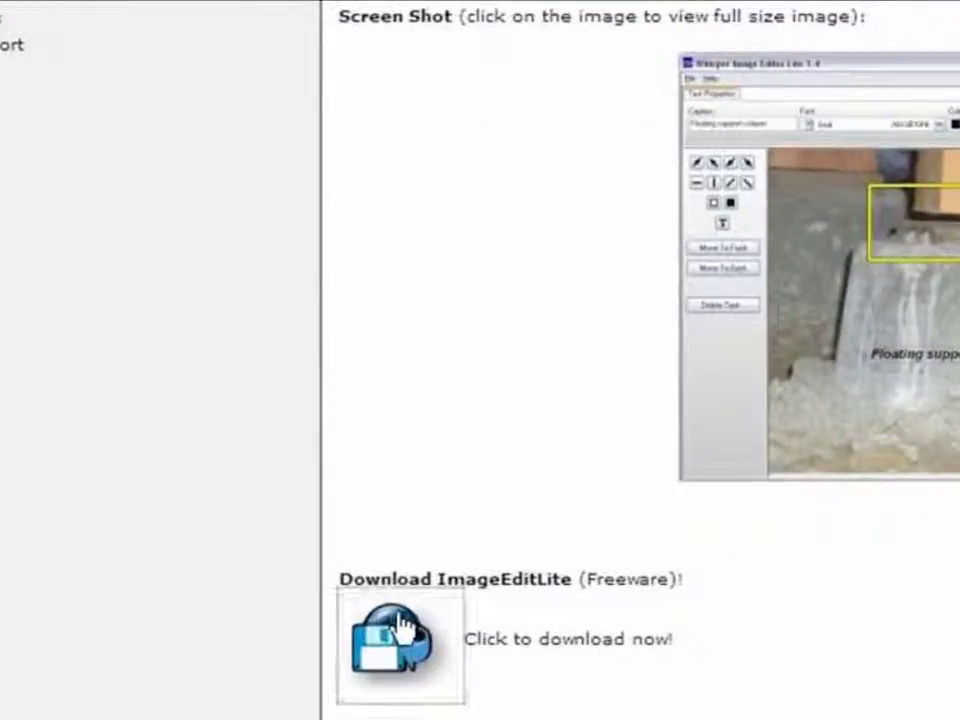
Download SetupImageEditLite15B.EXE from the Whisper Solutions page and launch it.
click(401, 627)
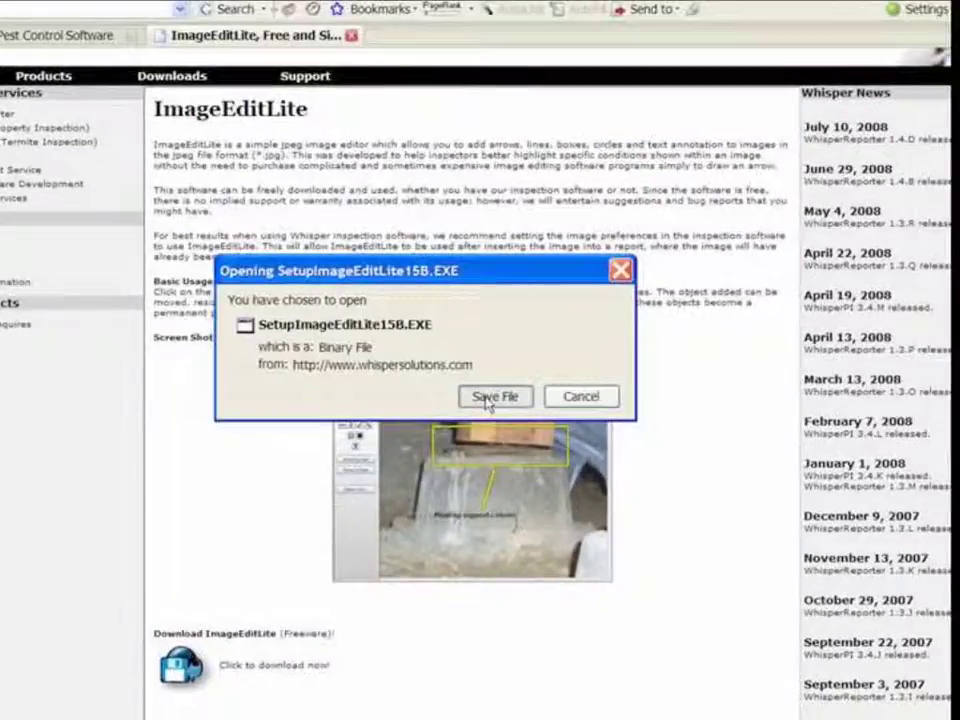
click(490, 397)
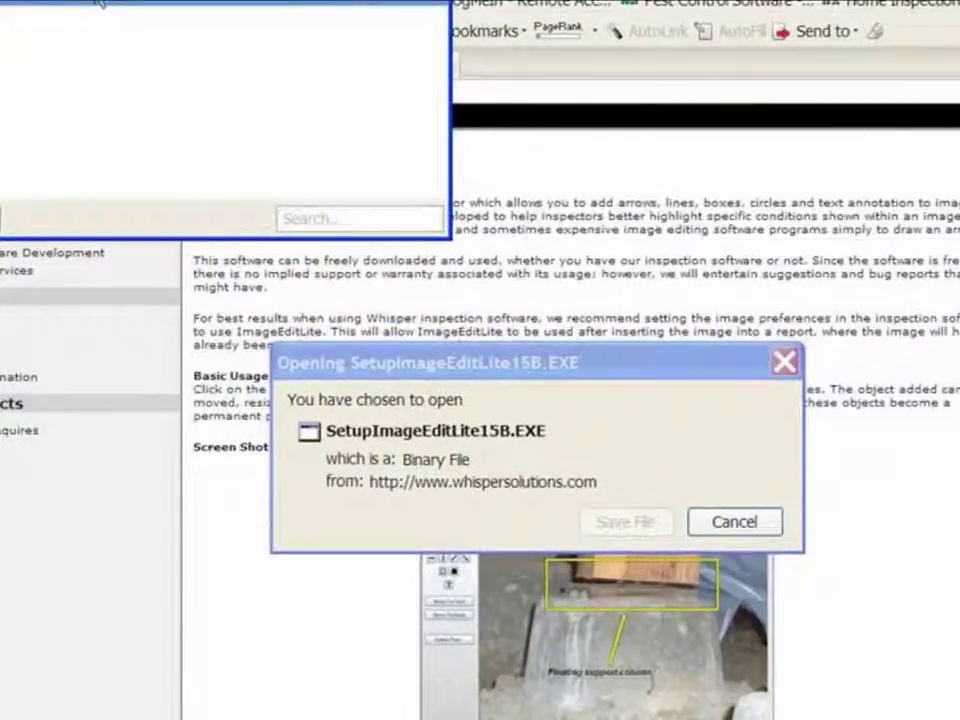
double_click(98, 4)
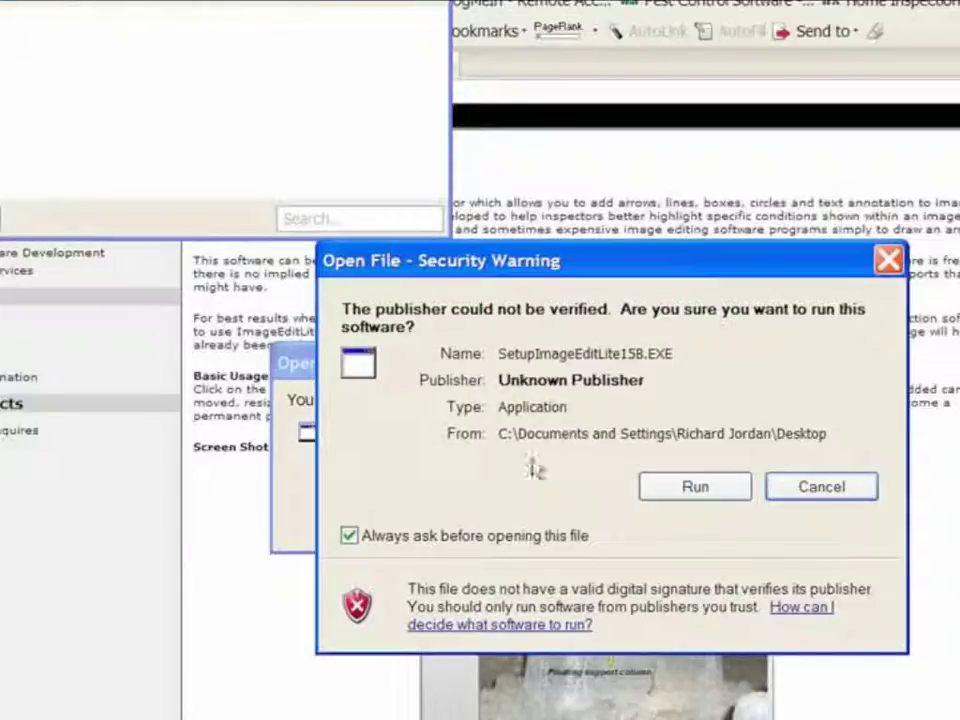
Install WhisperImageEditLite with default folder and settings, then finish setup.
click(690, 488)
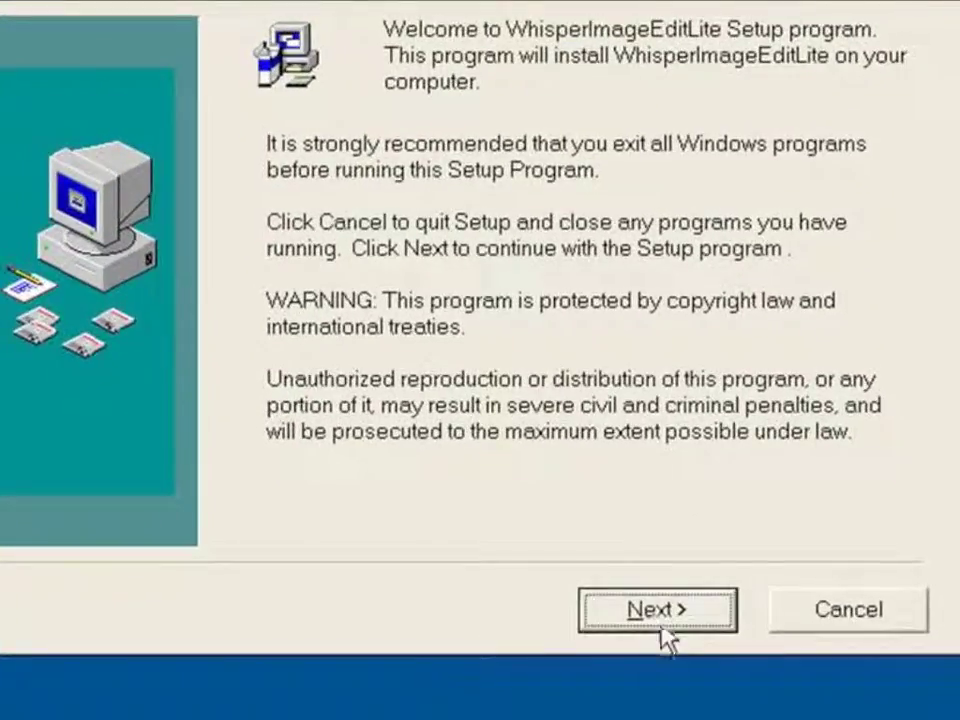
click(665, 638)
click(664, 636)
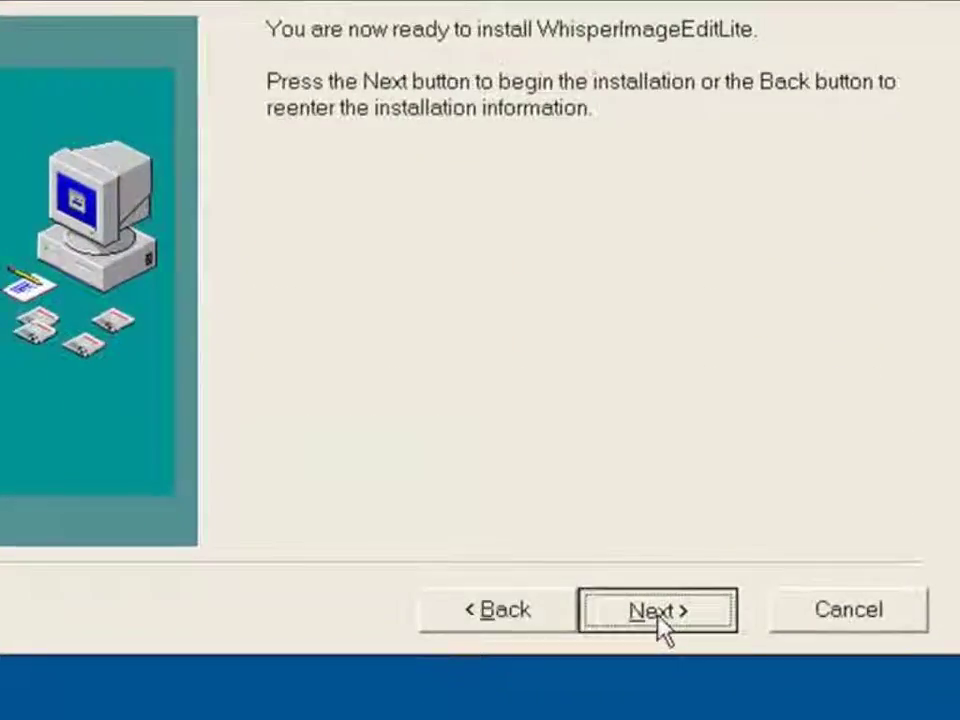
click(663, 630)
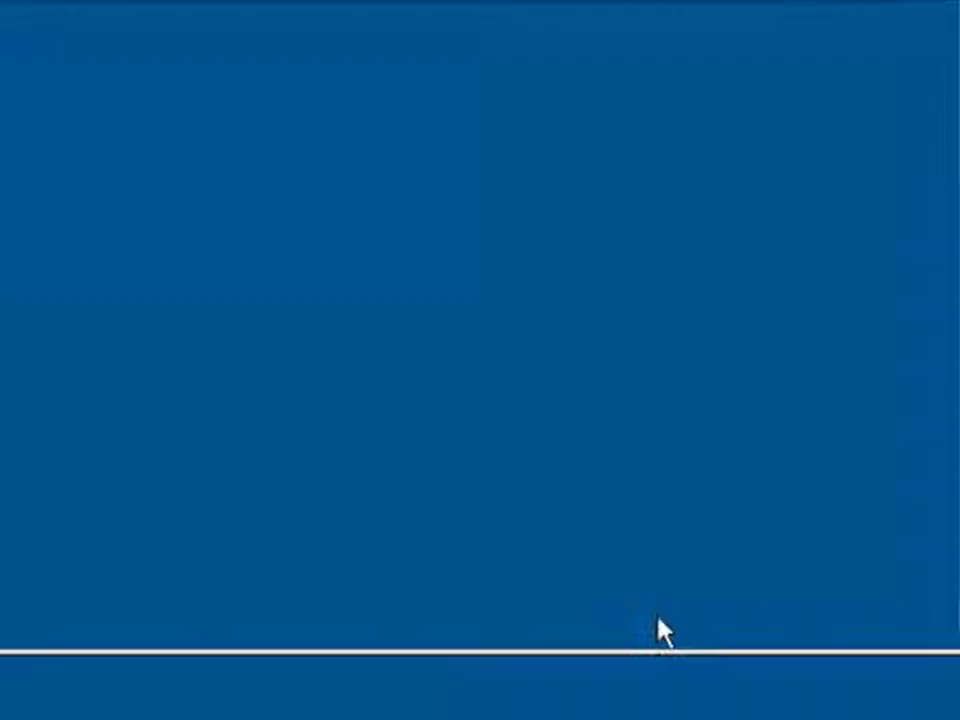
click(660, 628)
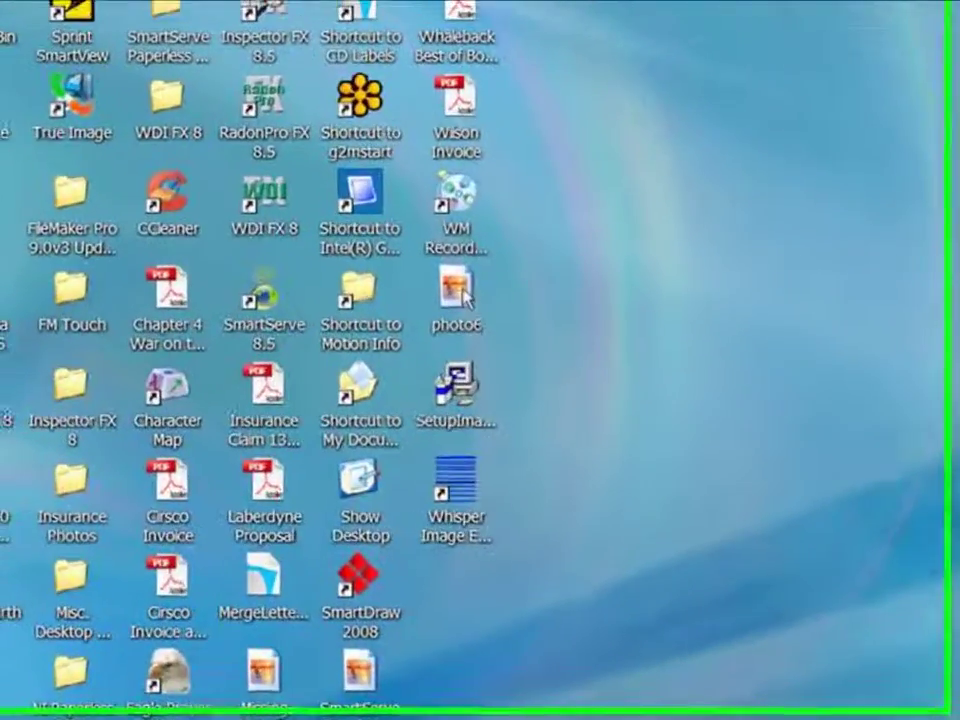
Drop photo6 onto the Whisper ImageEditLite shortcut to load it in the editor.
click(338, 210)
drag(478, 301, 488, 498)
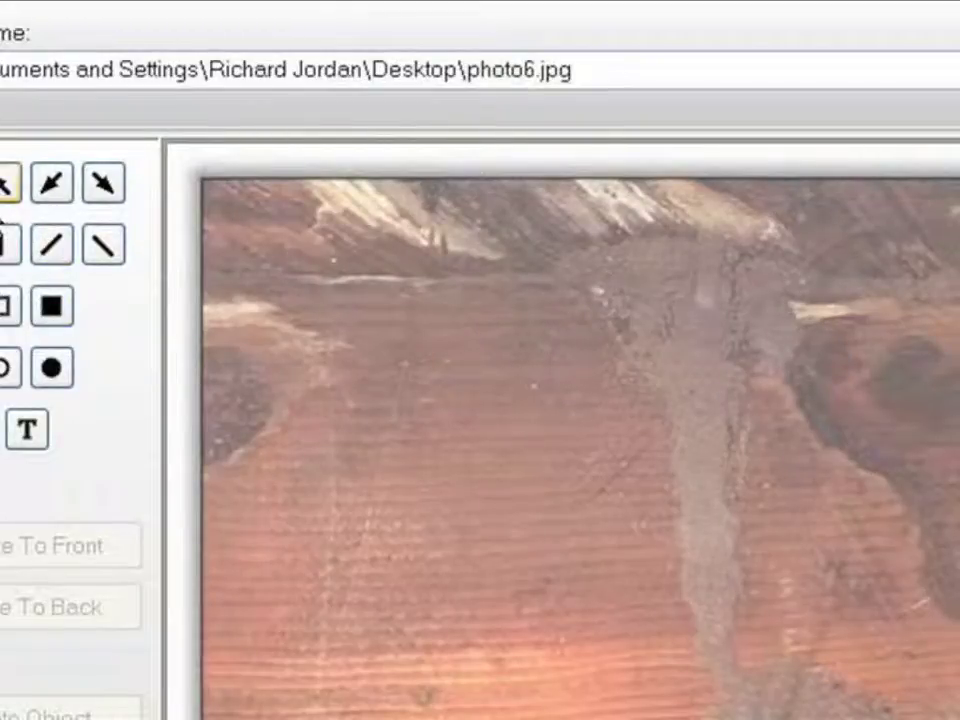
Add a yellow up-right arrow and position it pointing toward the top of the photo.
click(51, 182)
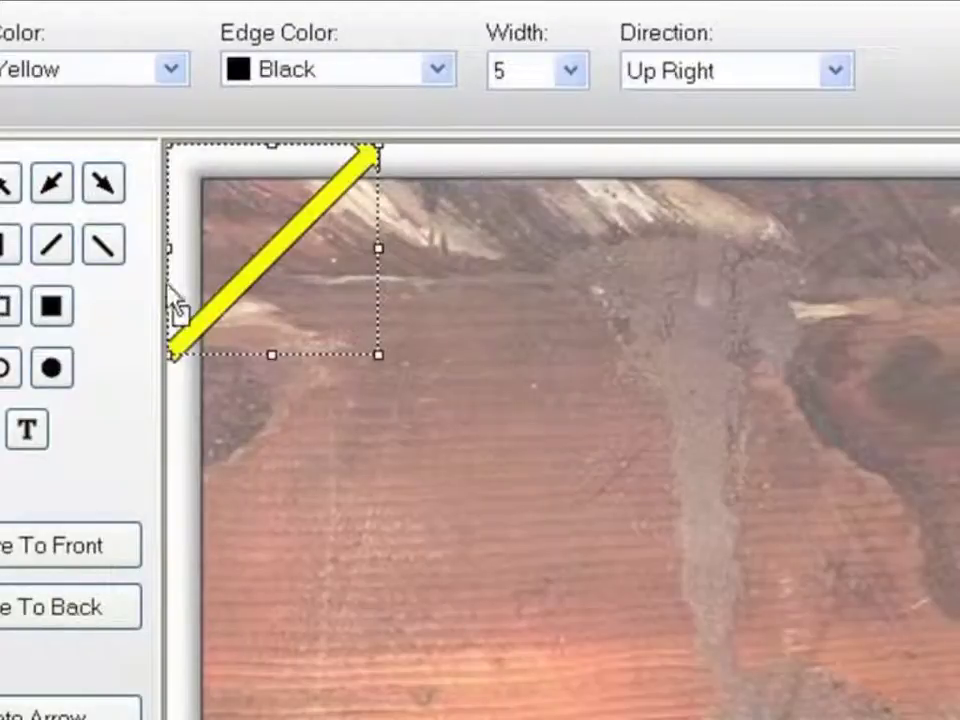
drag(251, 270, 386, 420)
drag(302, 499, 374, 434)
drag(433, 390, 444, 344)
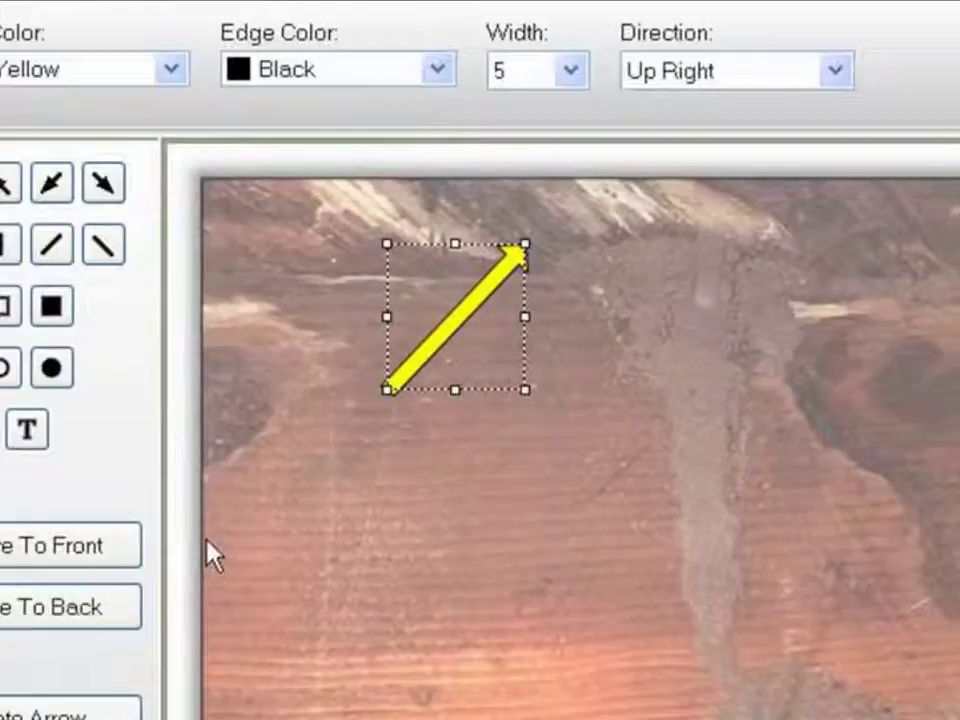
Size a yellow circle over the grey damaged streak and nudge the arrow up-right.
click(8, 376)
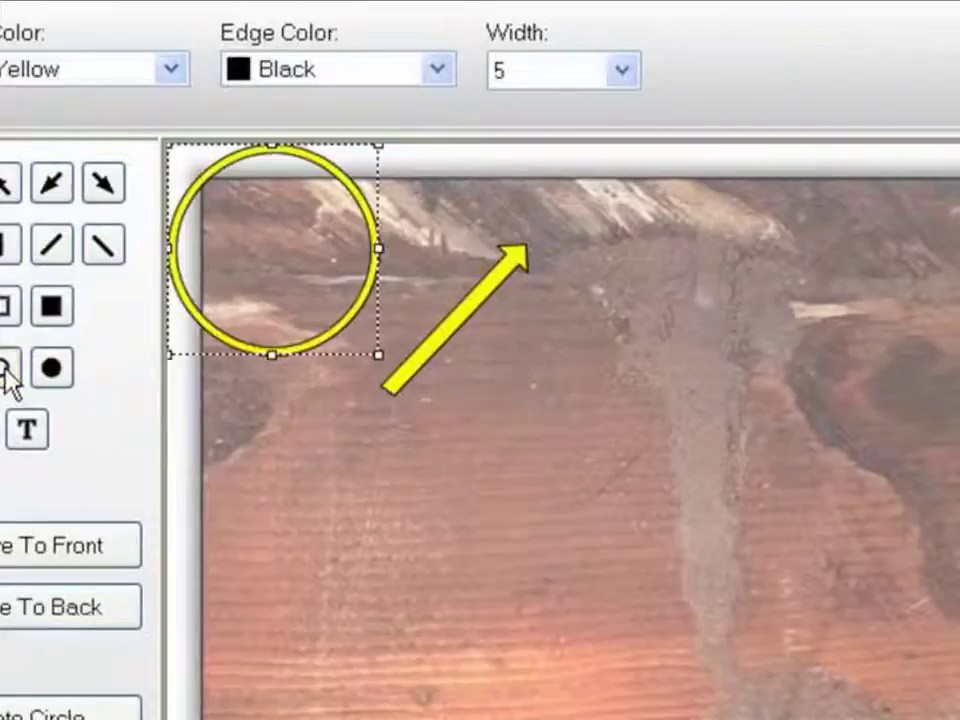
drag(352, 288, 748, 315)
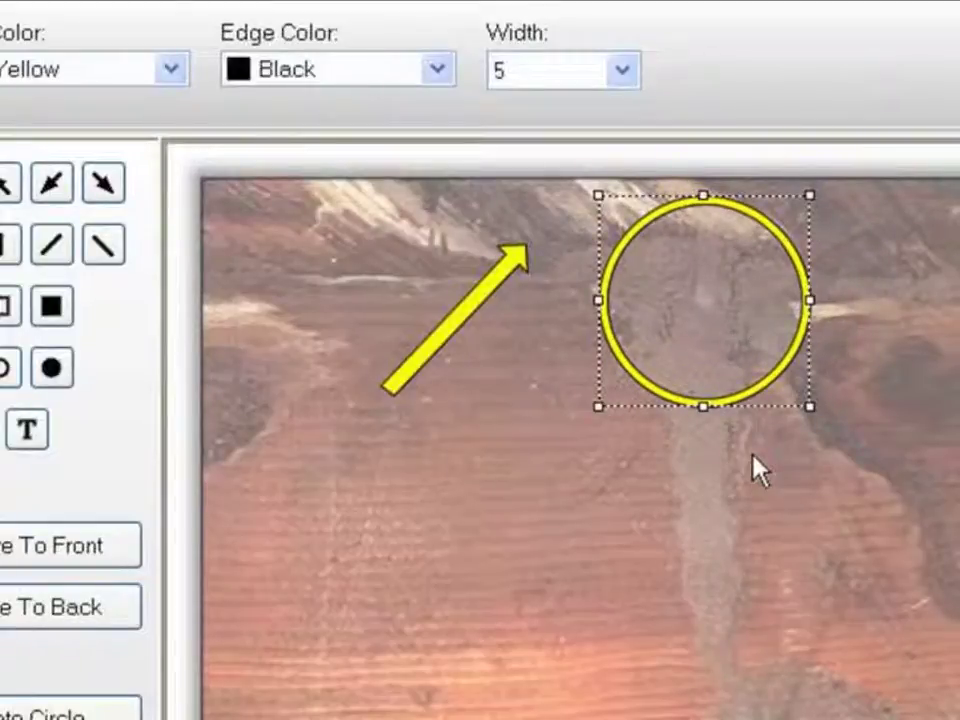
drag(808, 405, 848, 507)
drag(806, 381, 781, 375)
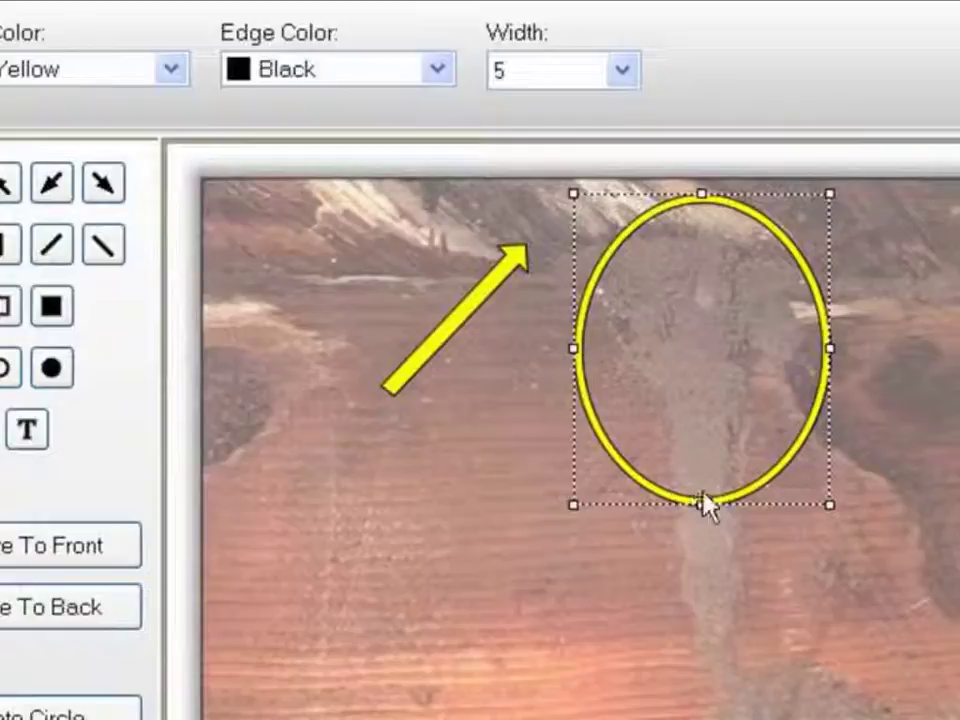
drag(696, 494, 708, 451)
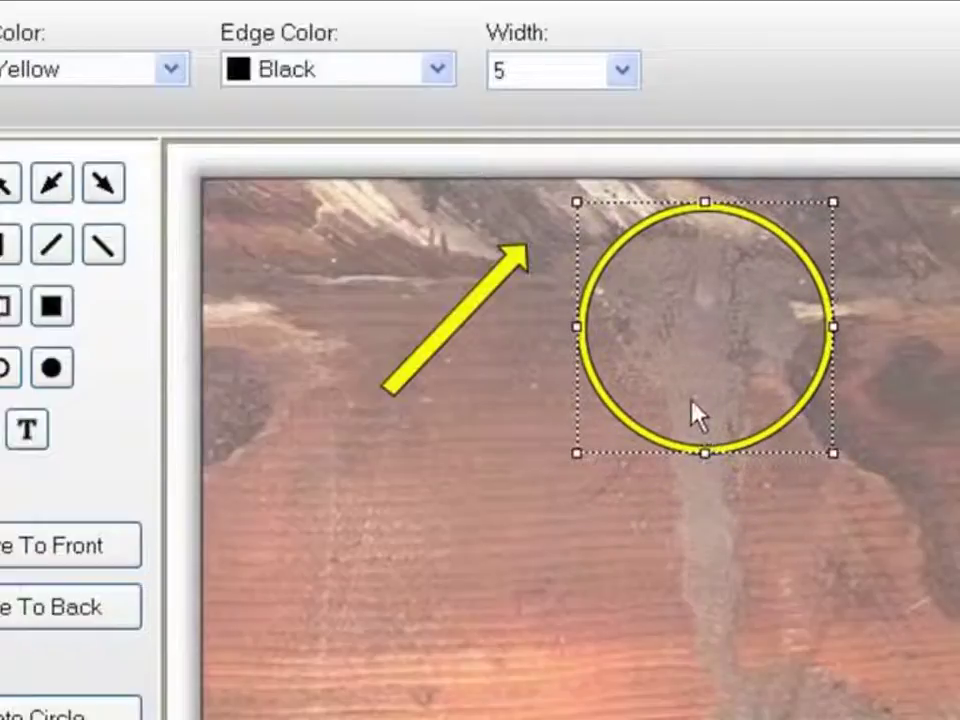
click(512, 262)
drag(467, 315, 507, 292)
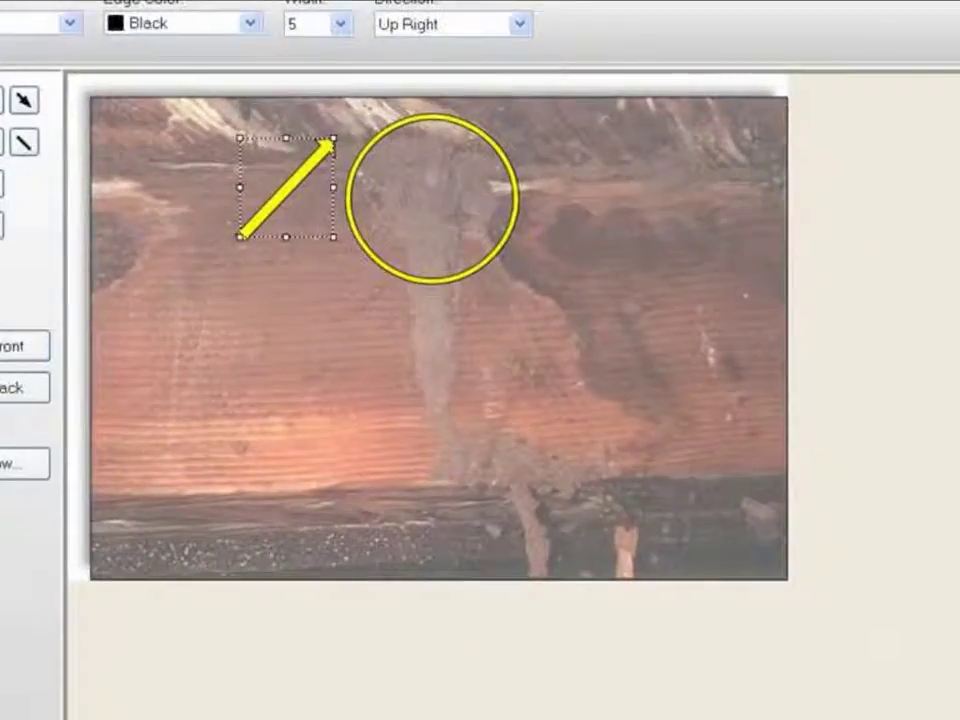
Add the text 'Note wood damage' and place it below the arrow.
click(285, 396)
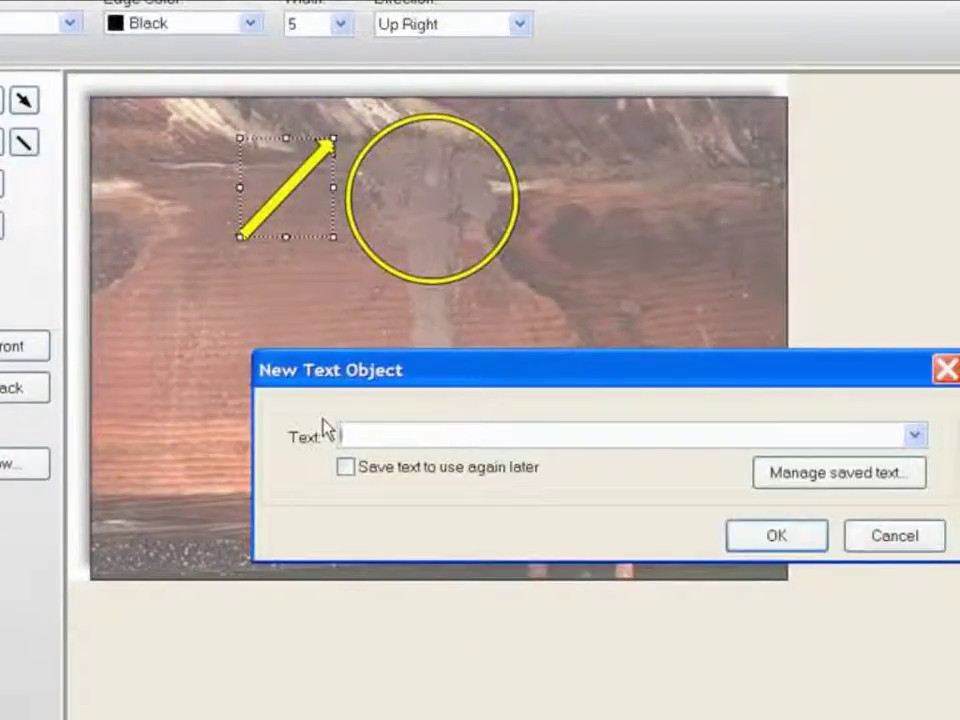
text(Note wood damage)
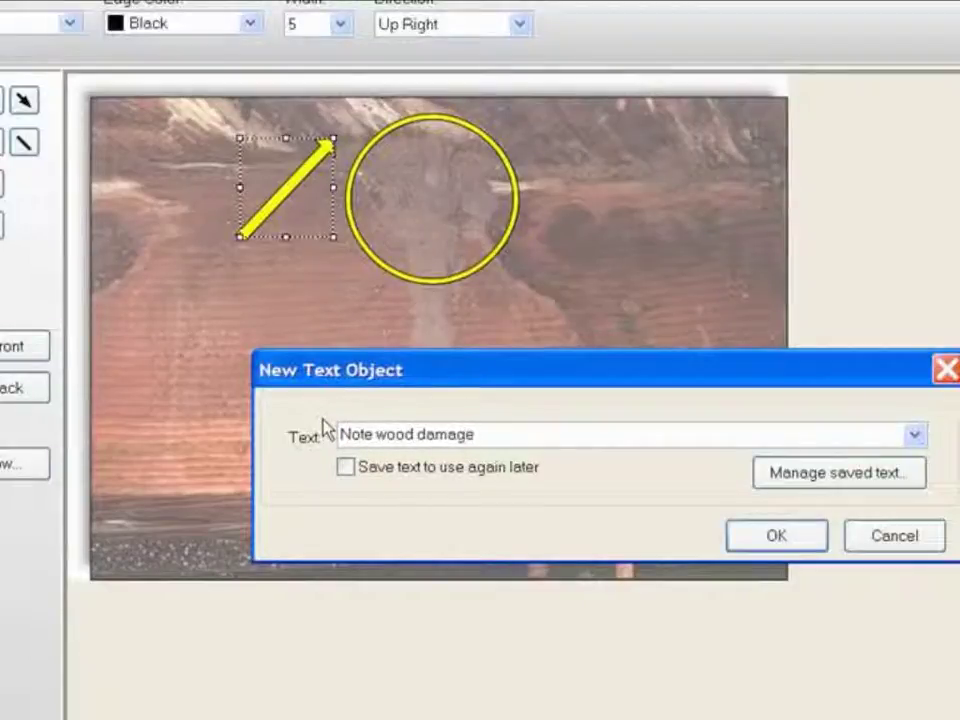
key(Return)
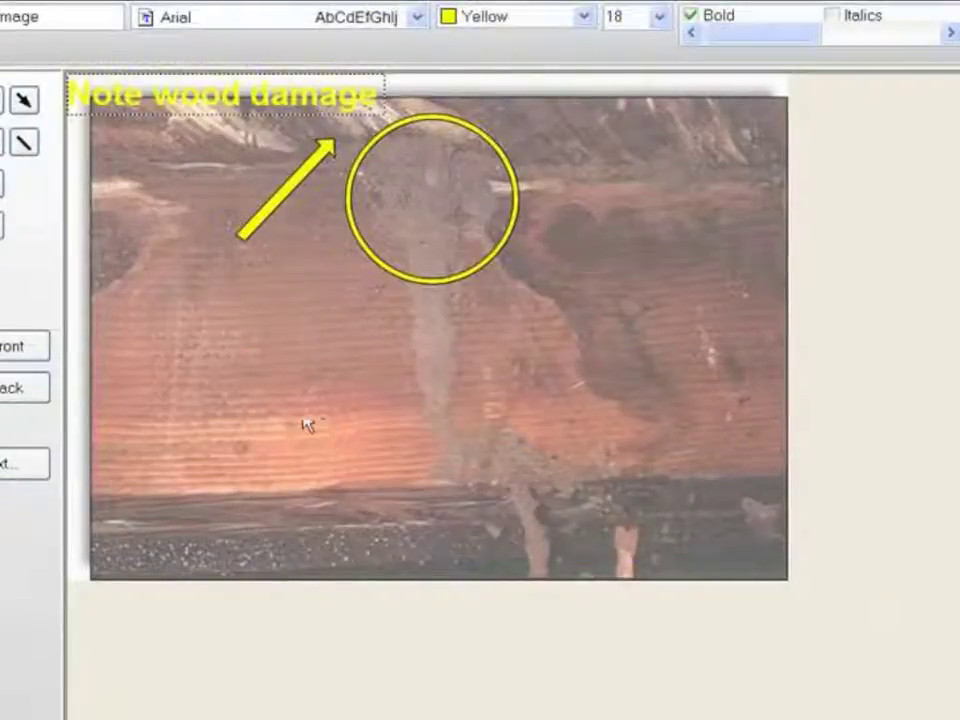
drag(228, 108, 255, 321)
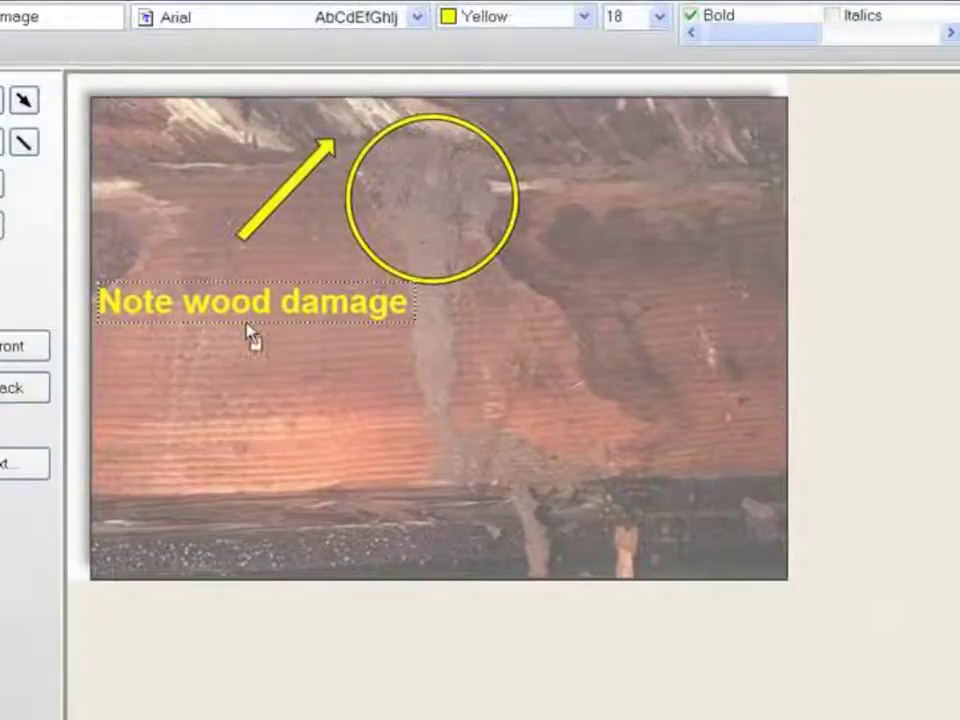
click(269, 389)
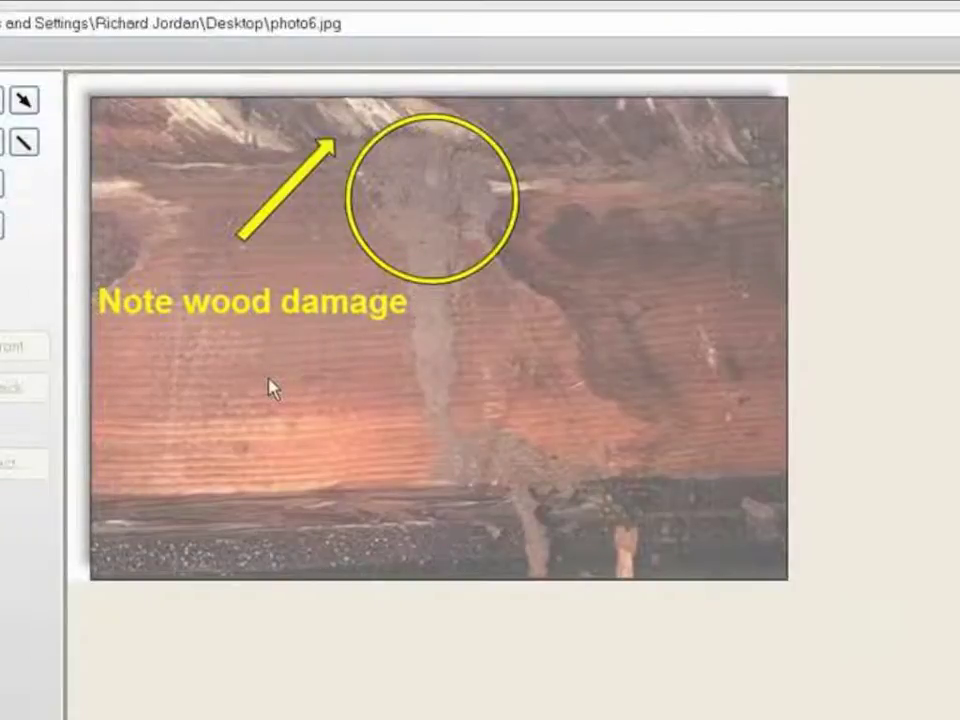
Keep the 'Note wood damage' label's colour set to Yellow.
click(285, 312)
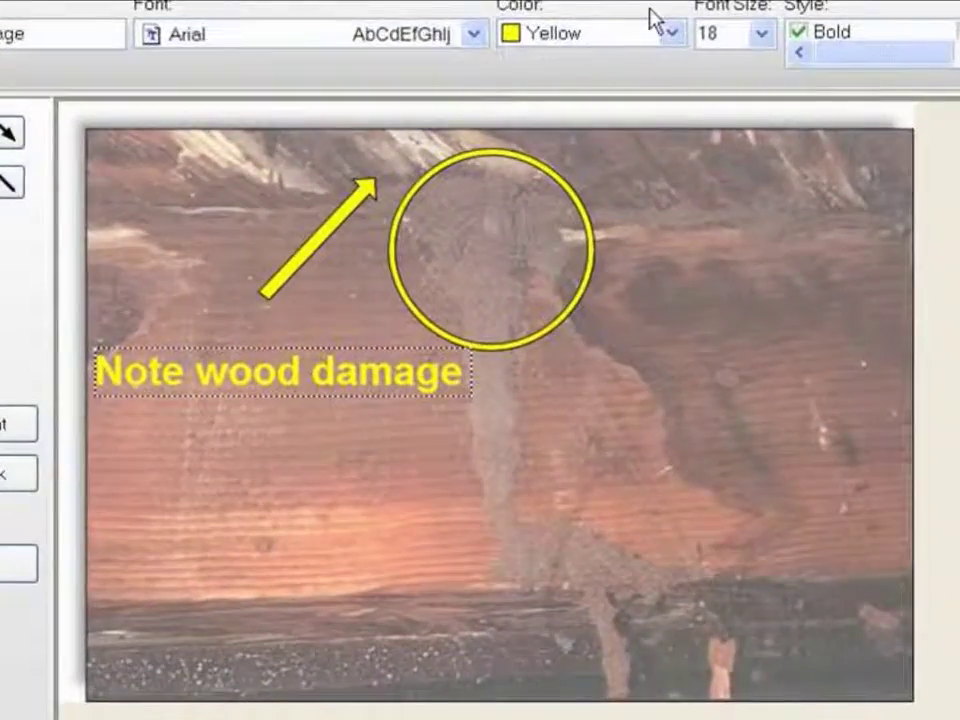
click(672, 30)
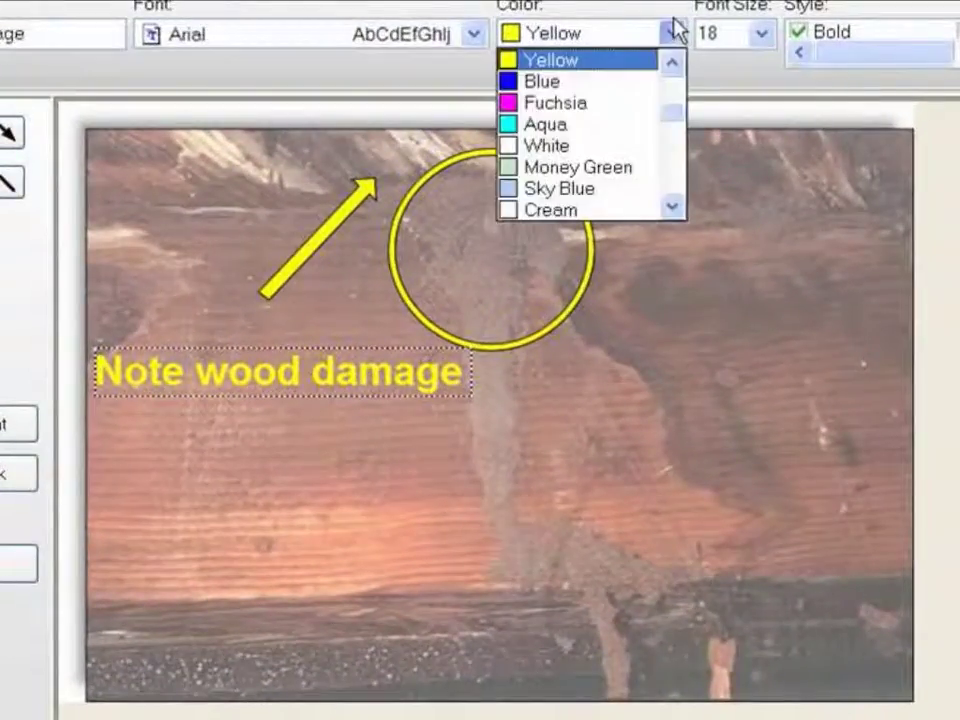
click(675, 28)
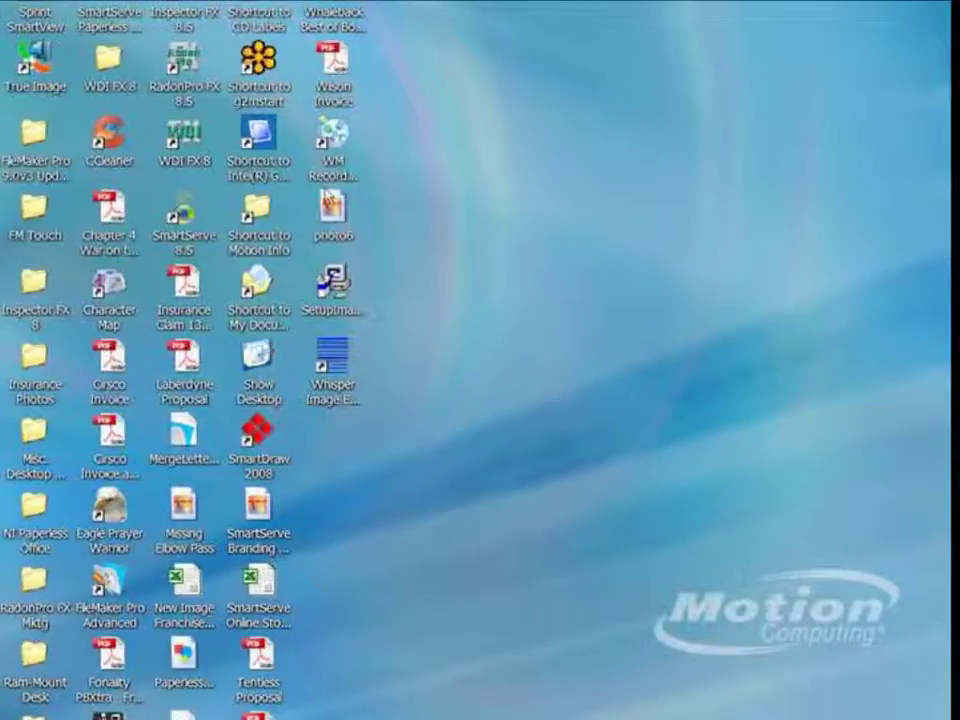
Open the annotated photo6 from the desktop to confirm its markings.
double_click(334, 215)
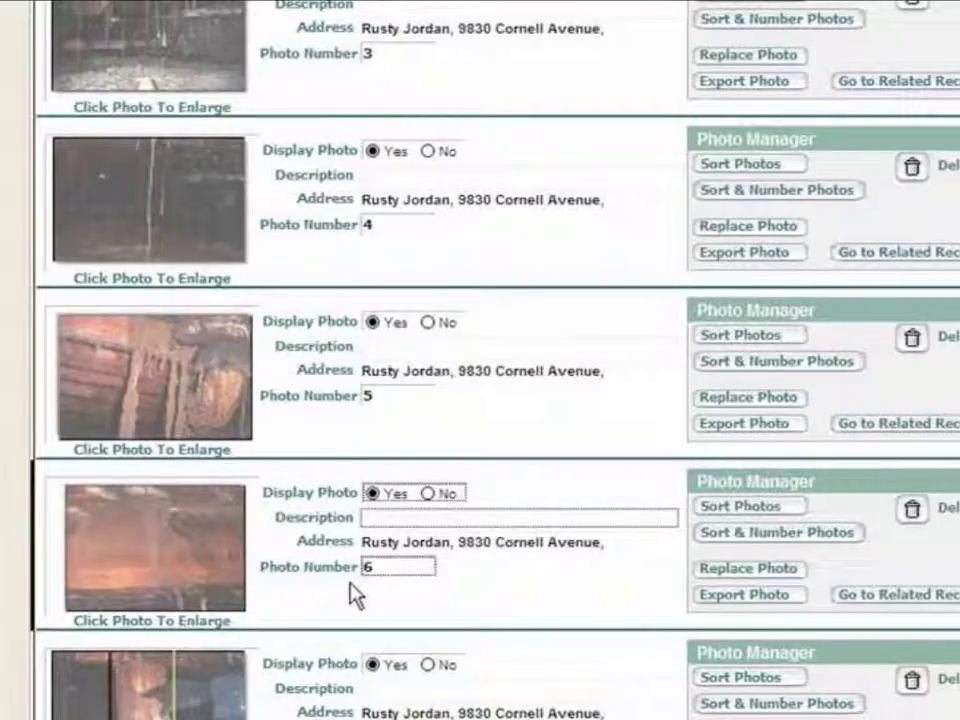
Replace photo 6 with the annotated photo6 file and enlarge it to verify the markings.
click(713, 570)
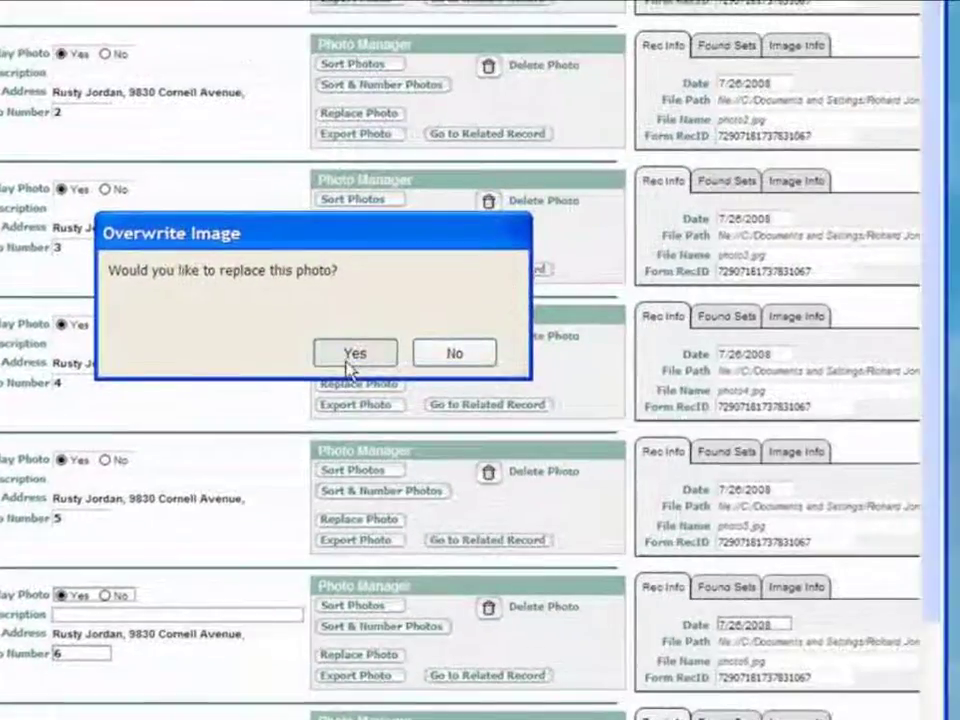
click(455, 312)
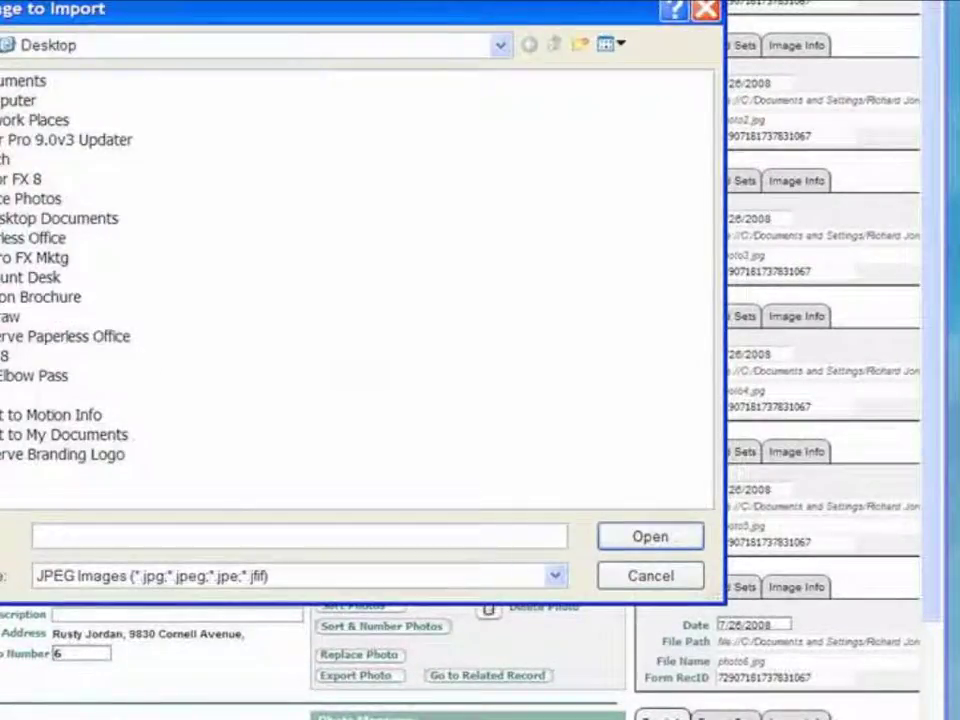
text(photo6)
key(Return)
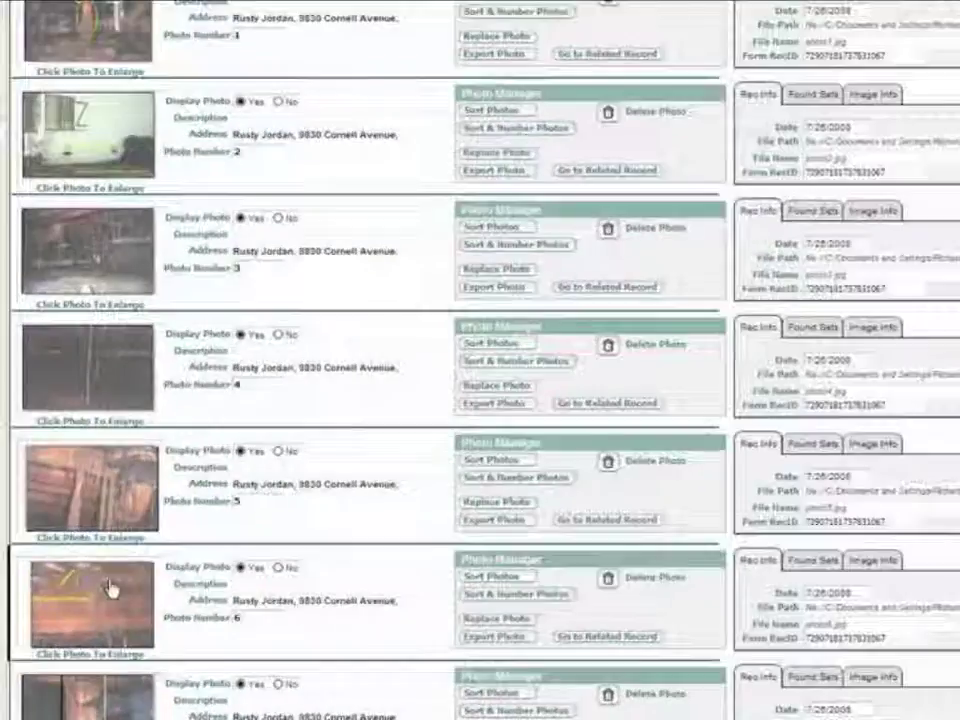
click(130, 490)
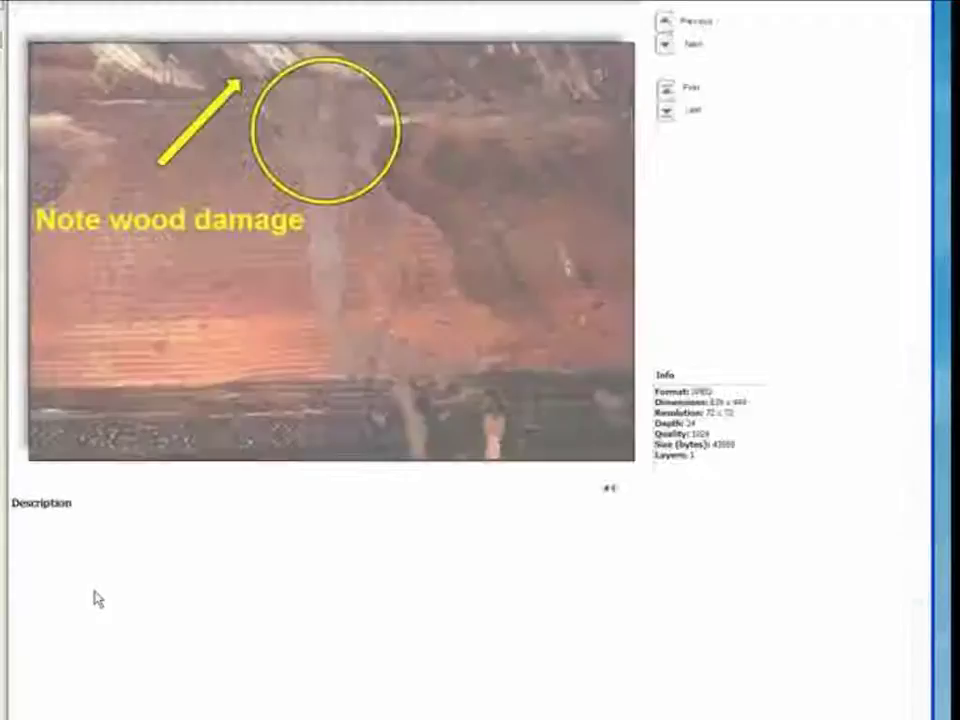
click(247, 221)
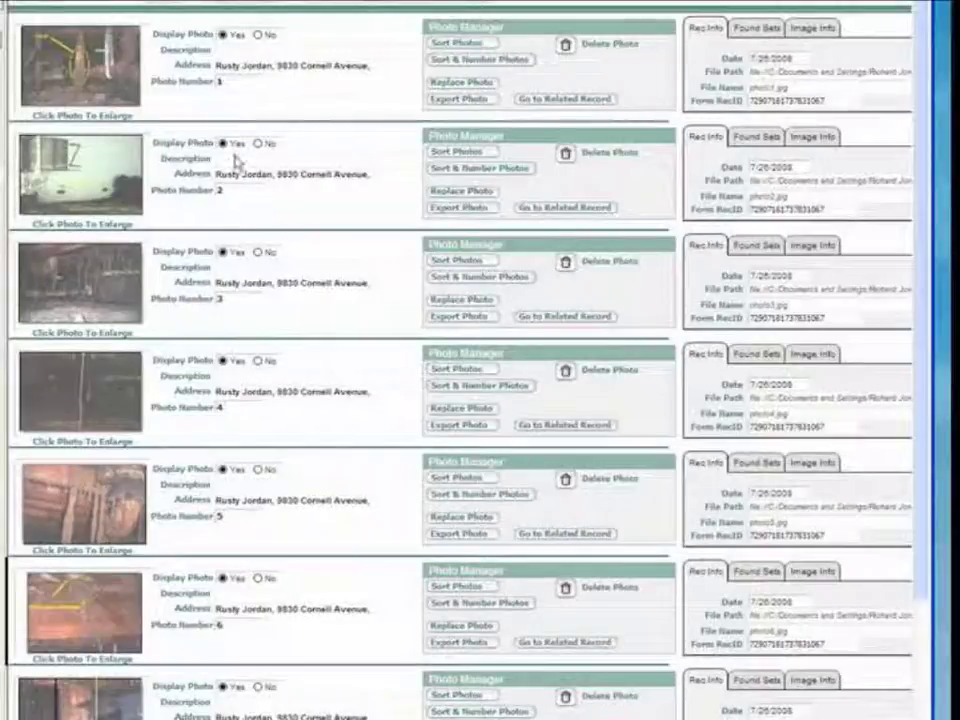
From the report form, print to pdfFactory including photos, declining the addendum and graph.
click(165, 5)
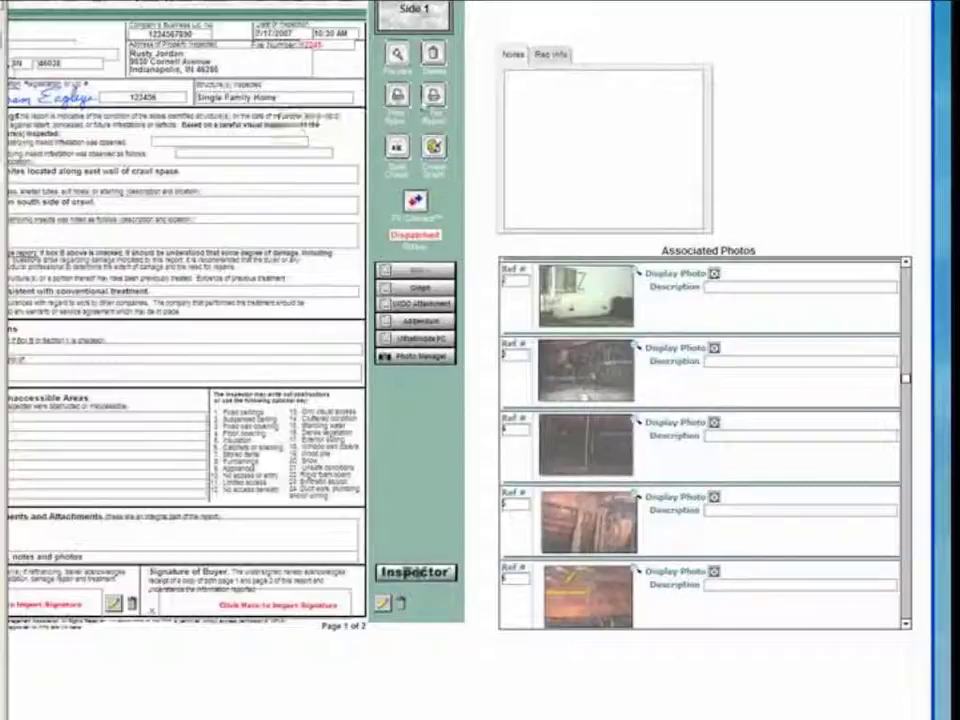
click(426, 102)
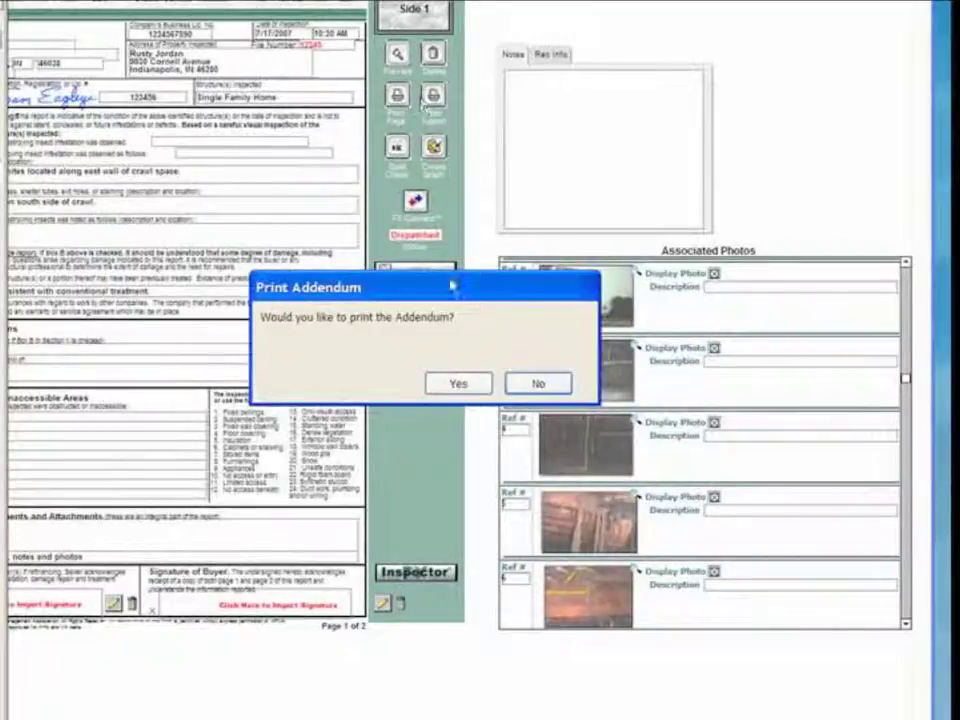
click(517, 384)
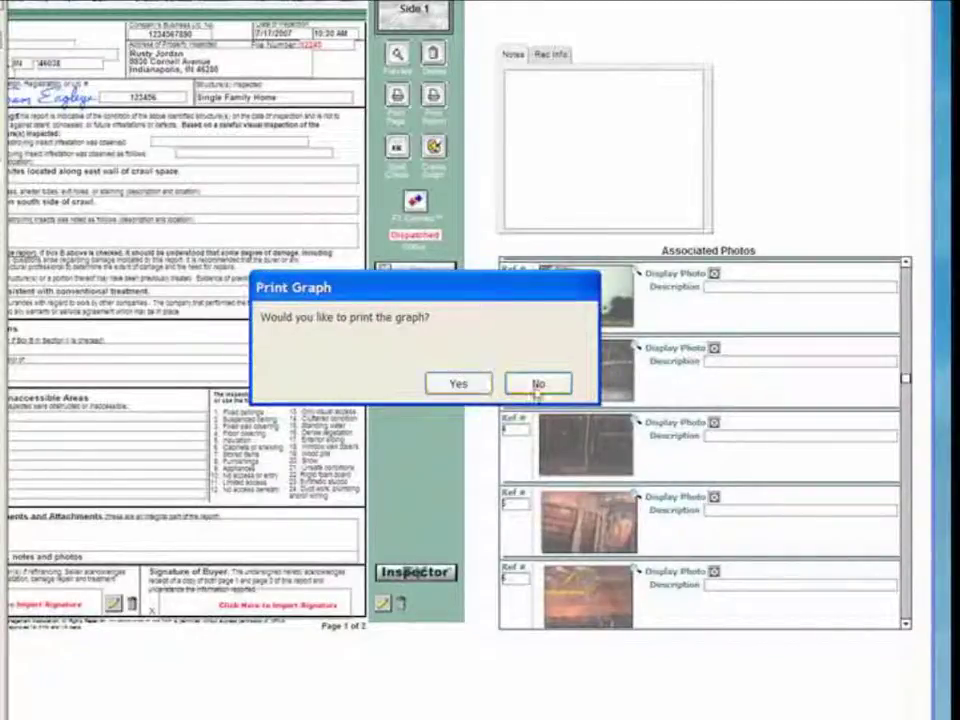
click(536, 387)
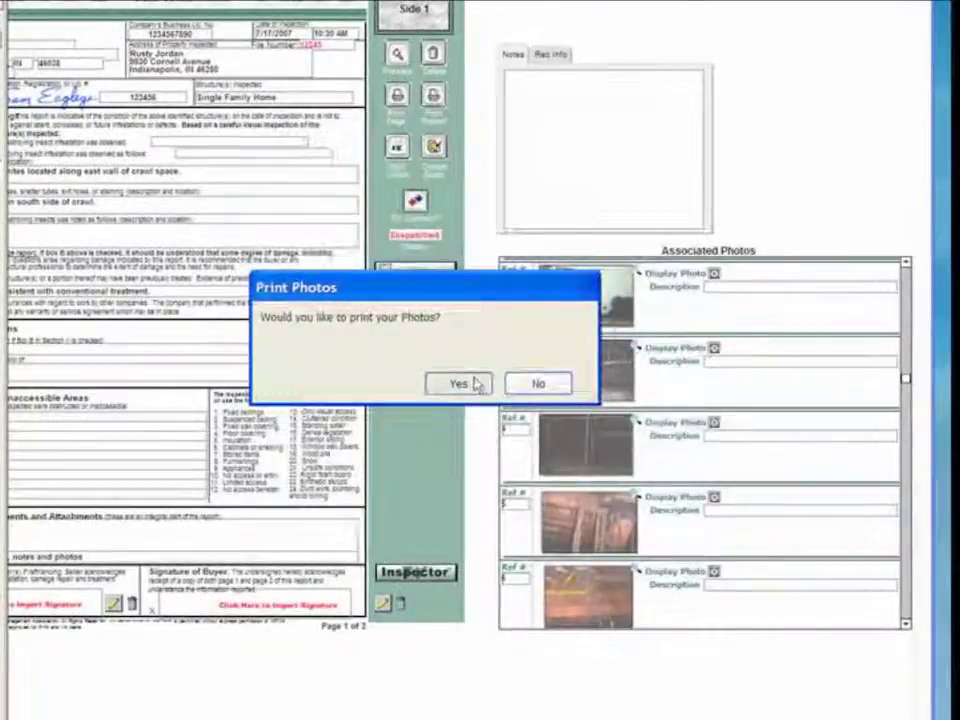
click(458, 383)
click(650, 502)
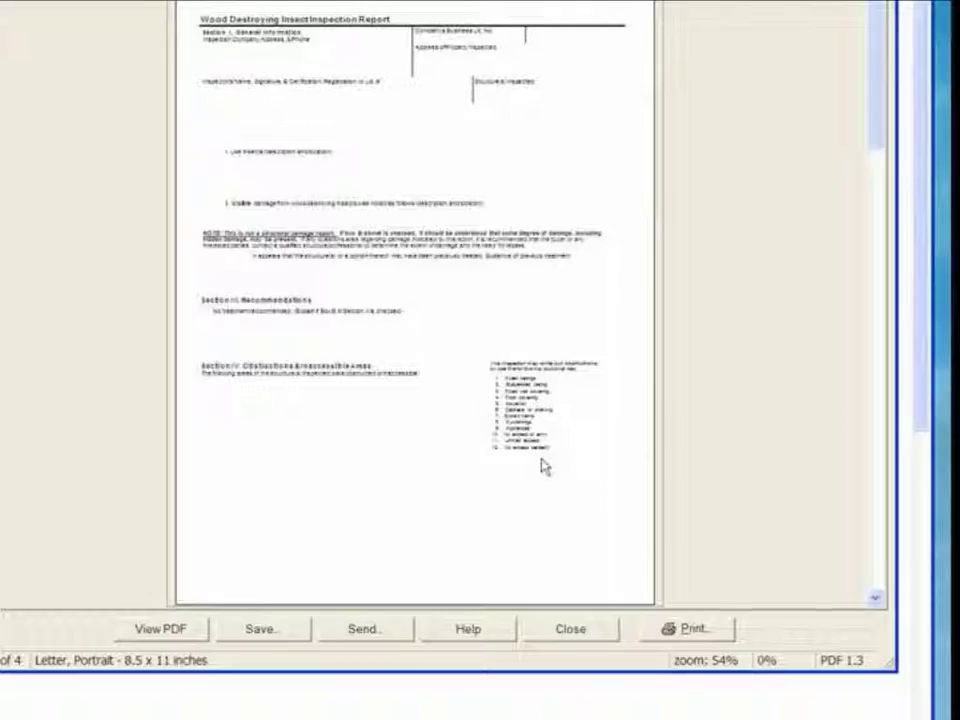
Page through the pdfFactory preview to the Inspection Photos page with annotated photo #6, then close it.
click(880, 412)
click(880, 412)
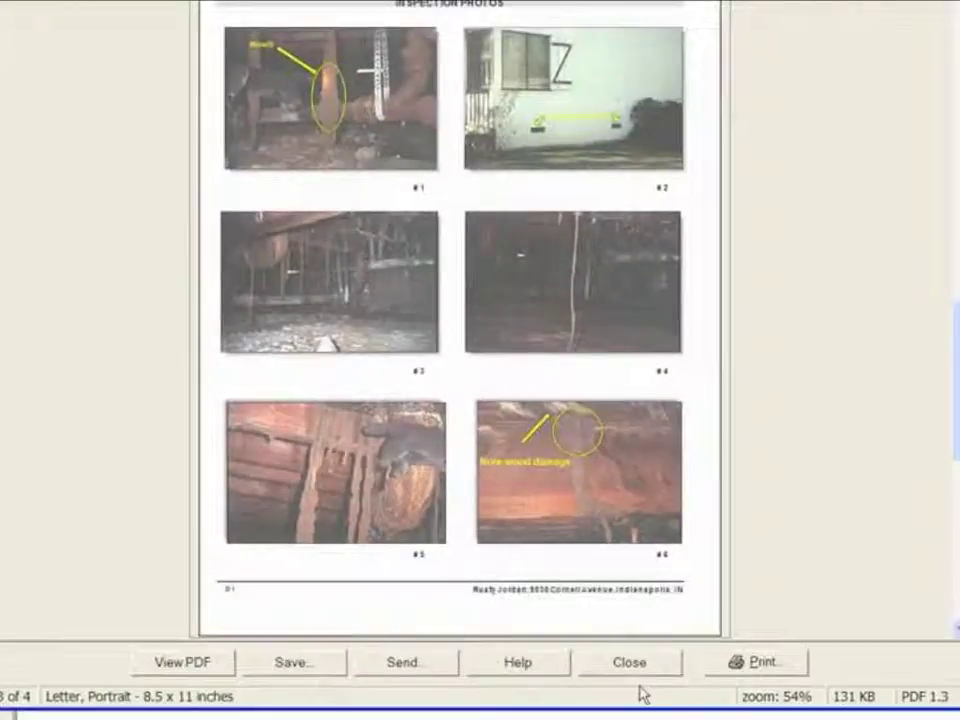
click(624, 668)
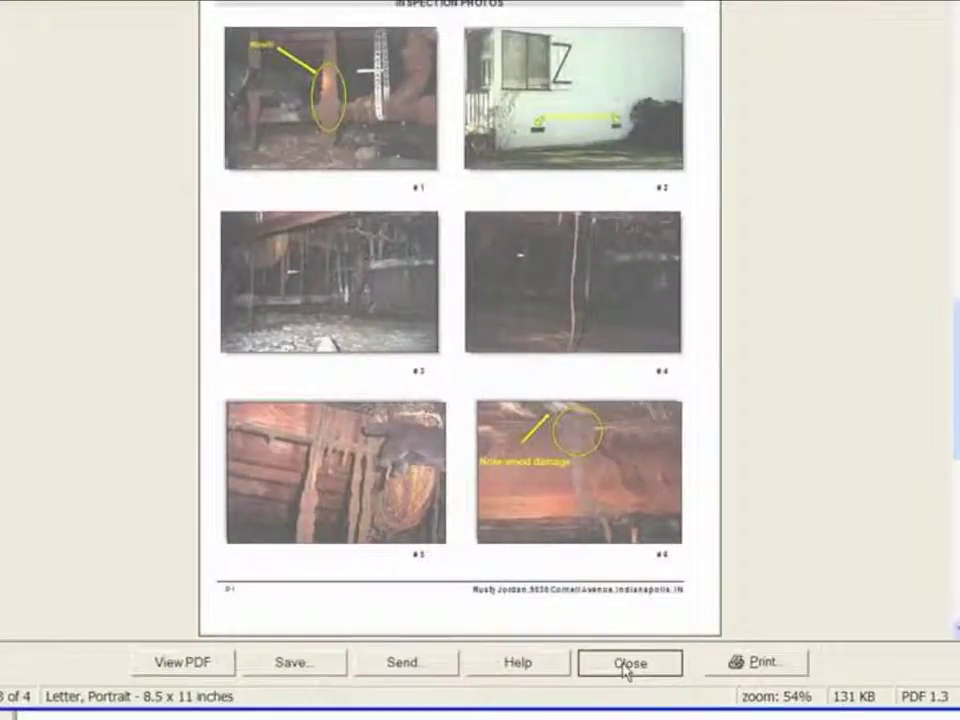